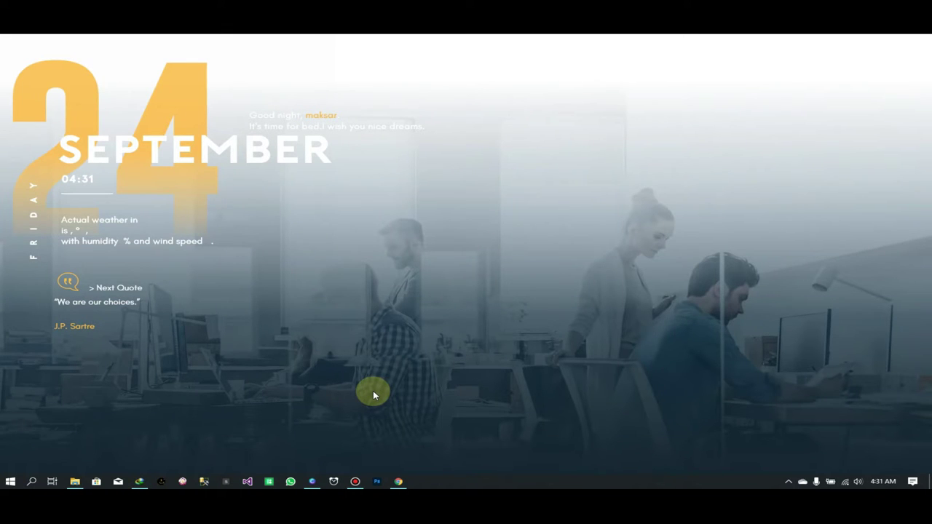
- Open the Windows Settings home page from the Start menu's gear icon
key(super+e)
click(8, 484)
mouse_move(16, 439)
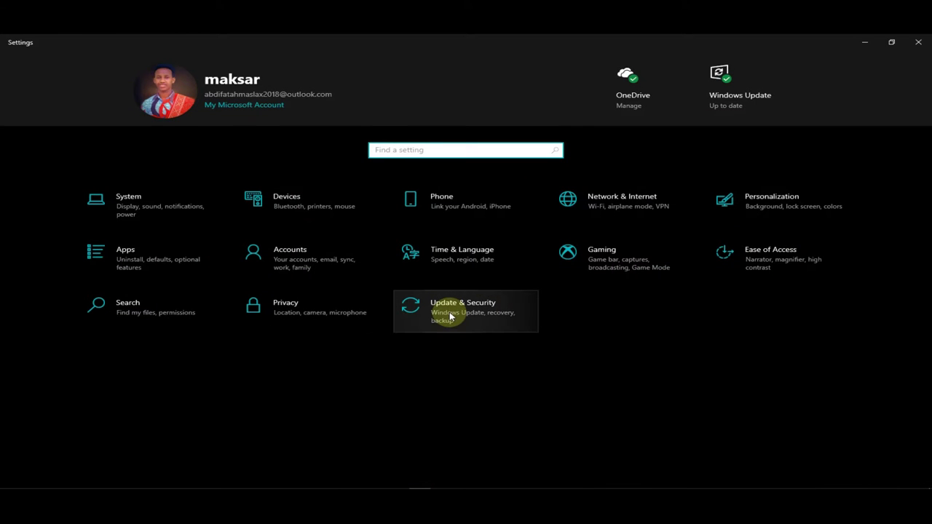
- Go to Update & Security and select Windows Security in the sidebar
click(450, 316)
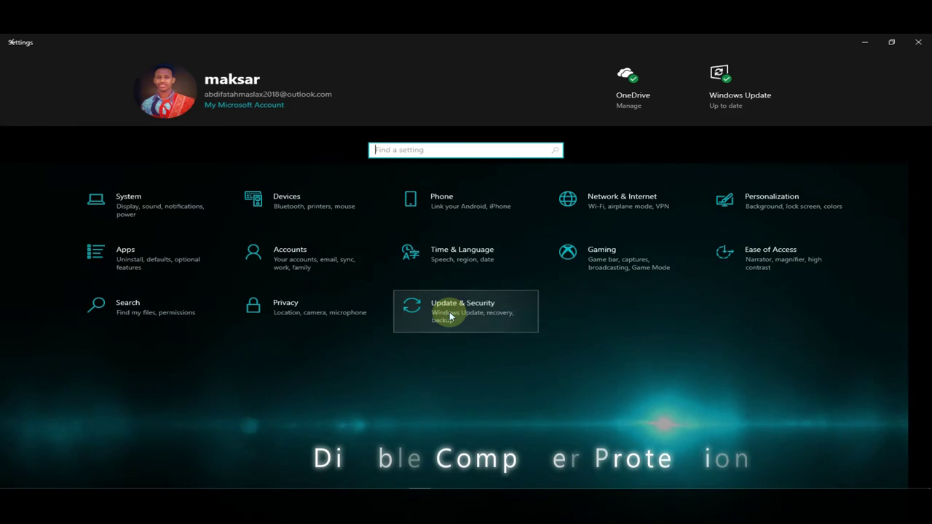
click(105, 208)
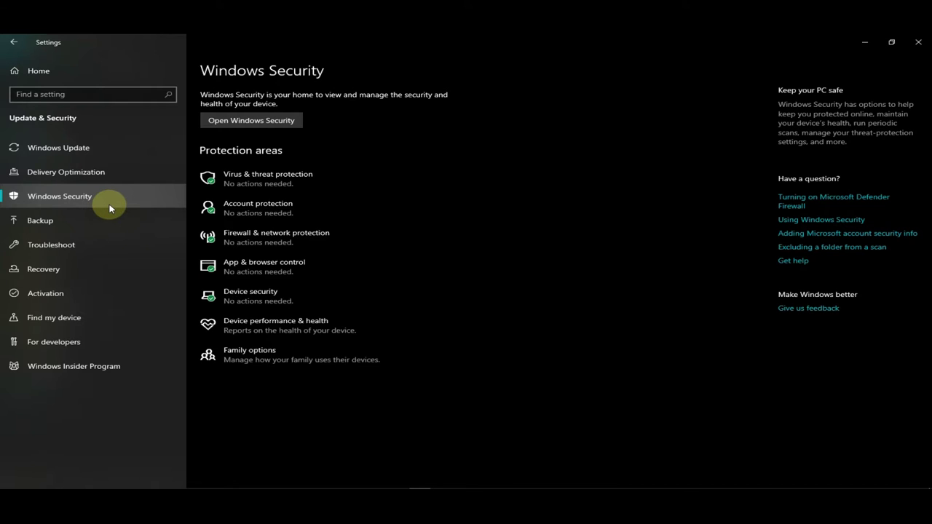
- Open Virus & threat protection and its Manage settings page in Windows Security
click(306, 182)
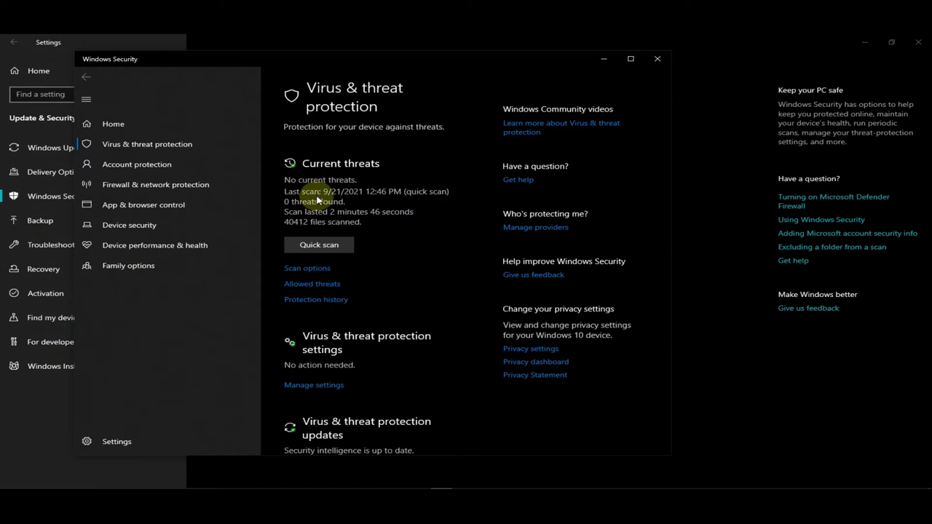
click(313, 385)
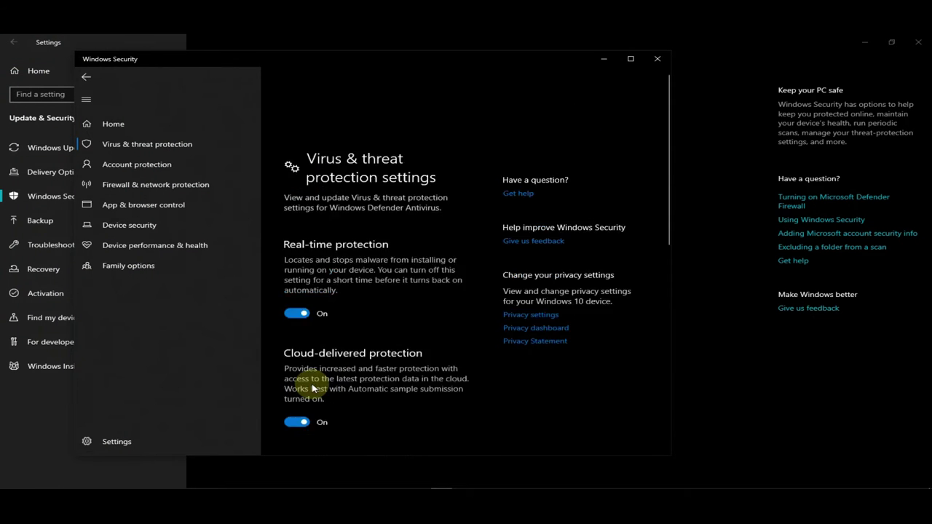
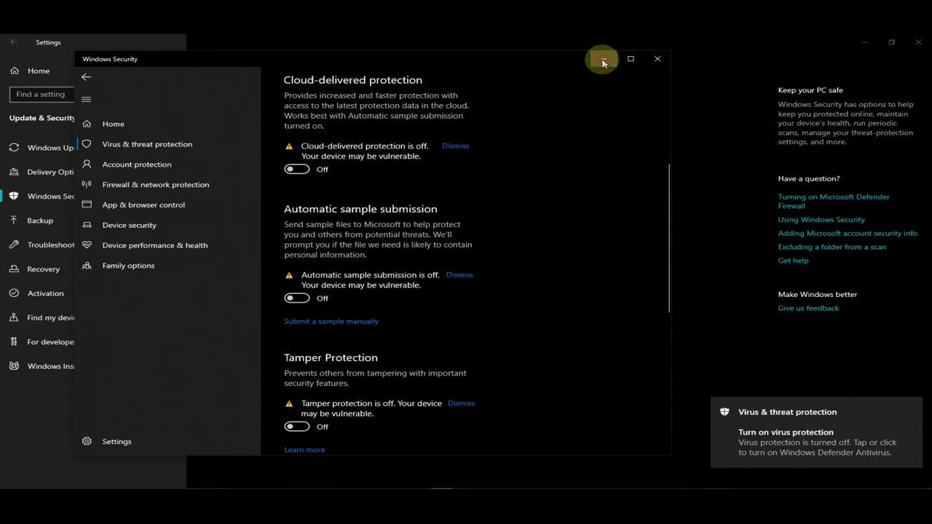
- Minimize the Windows Security and Settings windows to show the Desktop folder with the Filmora archive
click(602, 58)
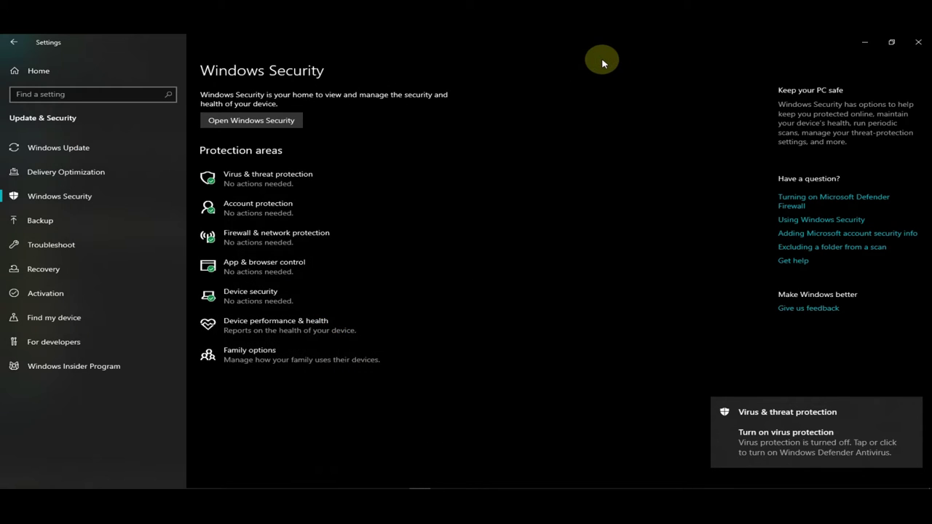
click(867, 42)
- Disable Smadav antivirus protection until restart from its hidden tray icon
mouse_move(877, 474)
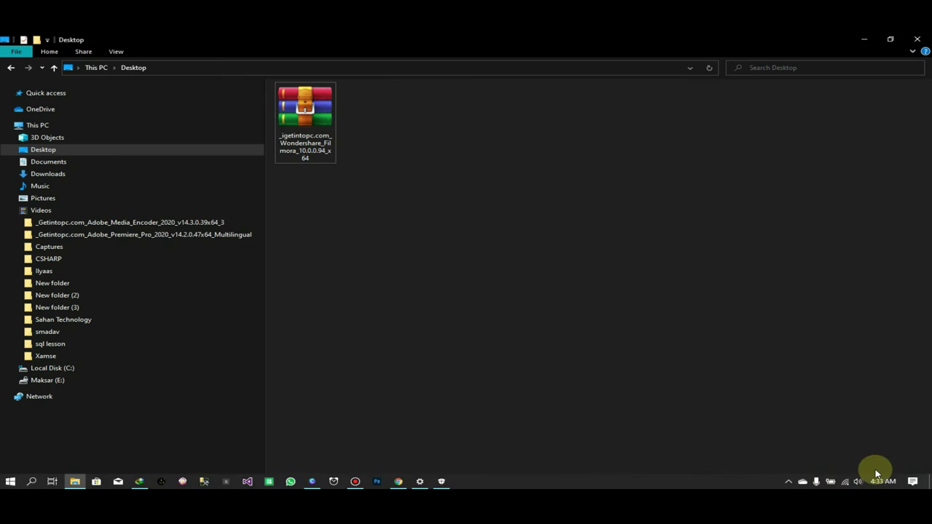
click(788, 482)
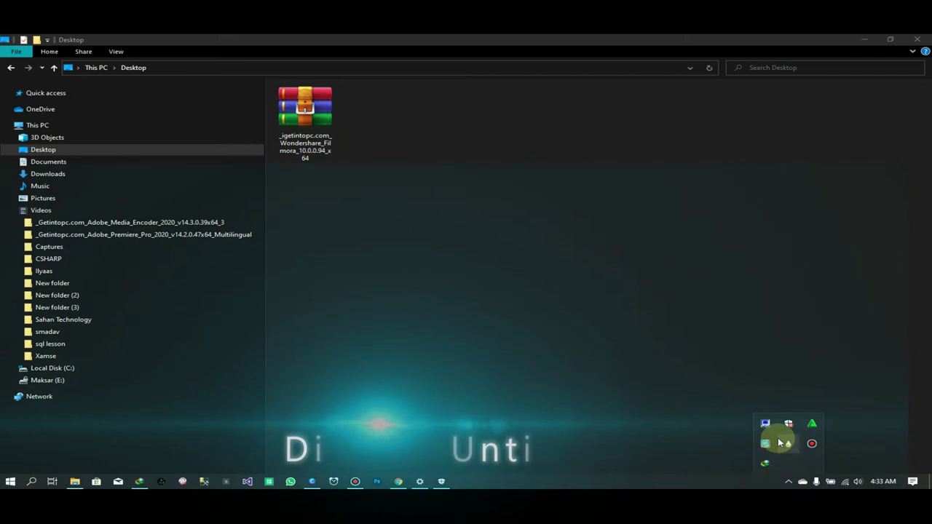
right_click(813, 426)
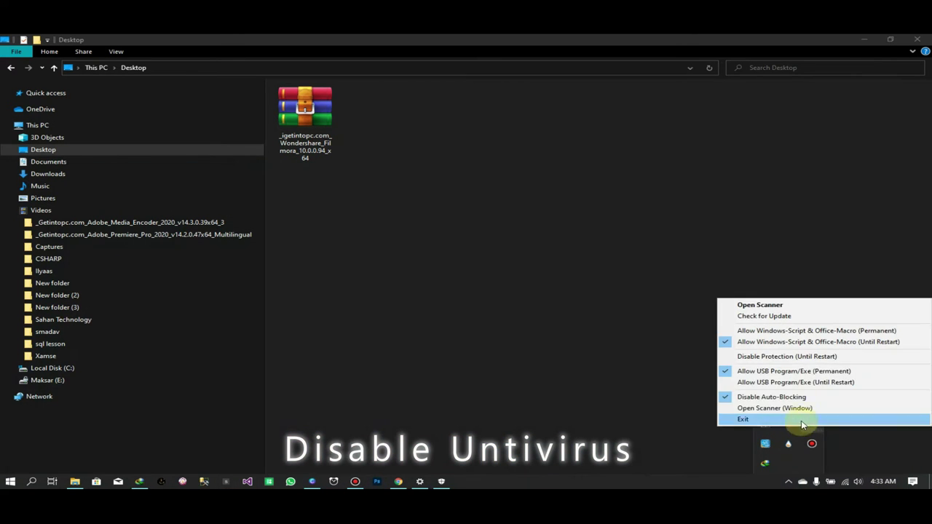
click(776, 357)
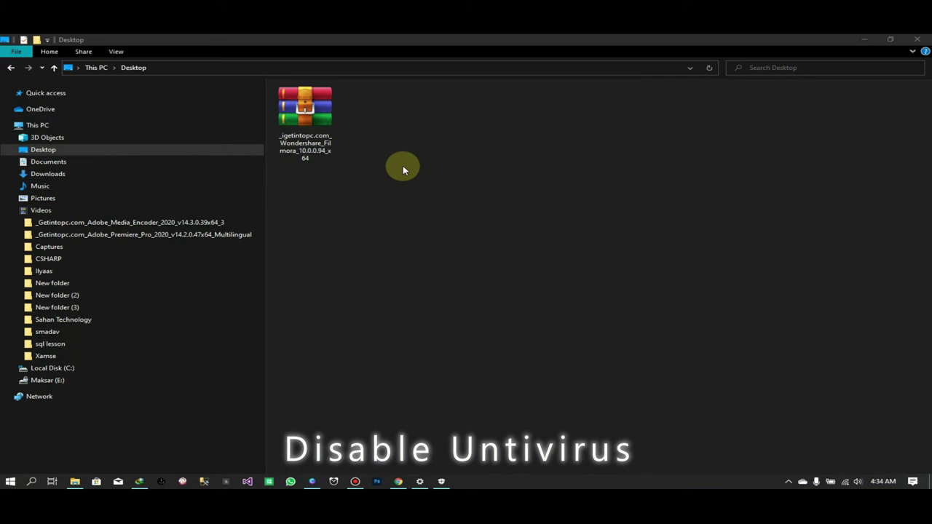
- Open the Filmora archive in WinRAR, copy the password from its comment, then close WinRAR
click(299, 110)
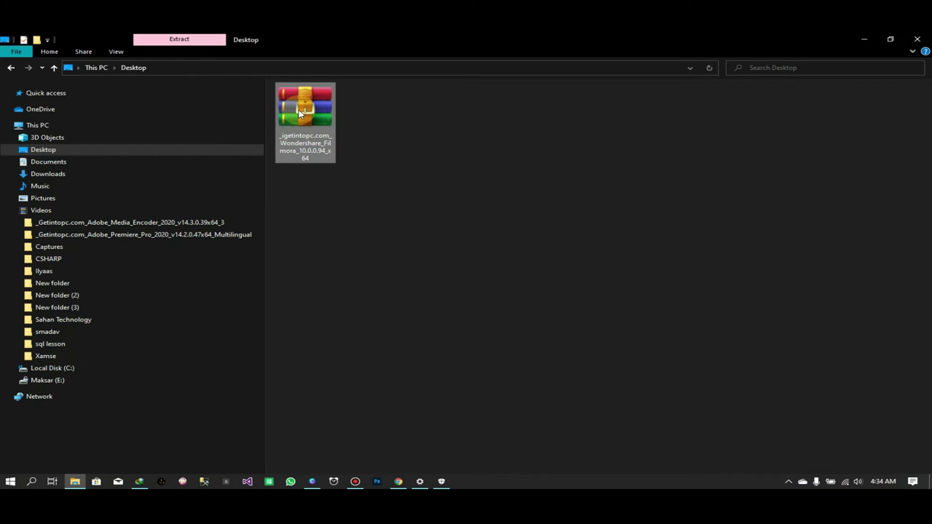
double_click(299, 109)
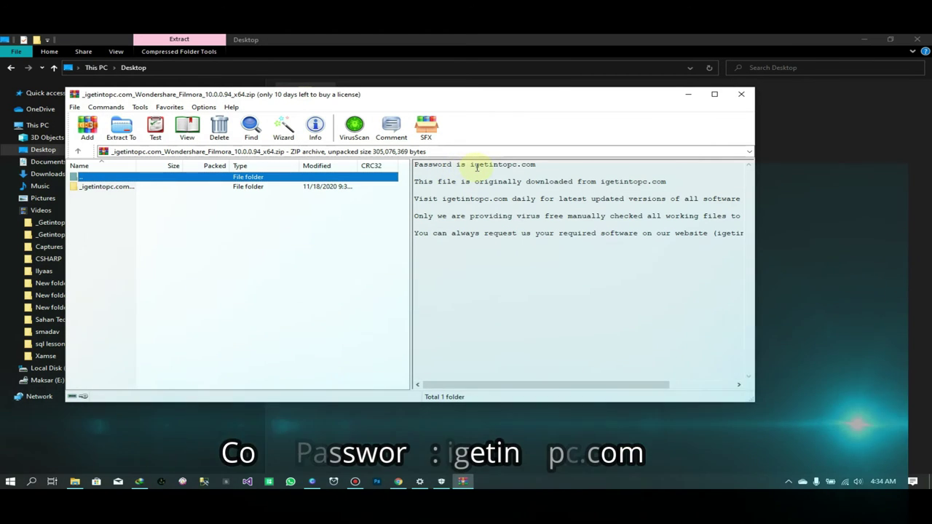
drag(470, 165, 543, 169)
right_click(519, 165)
click(550, 193)
click(740, 94)
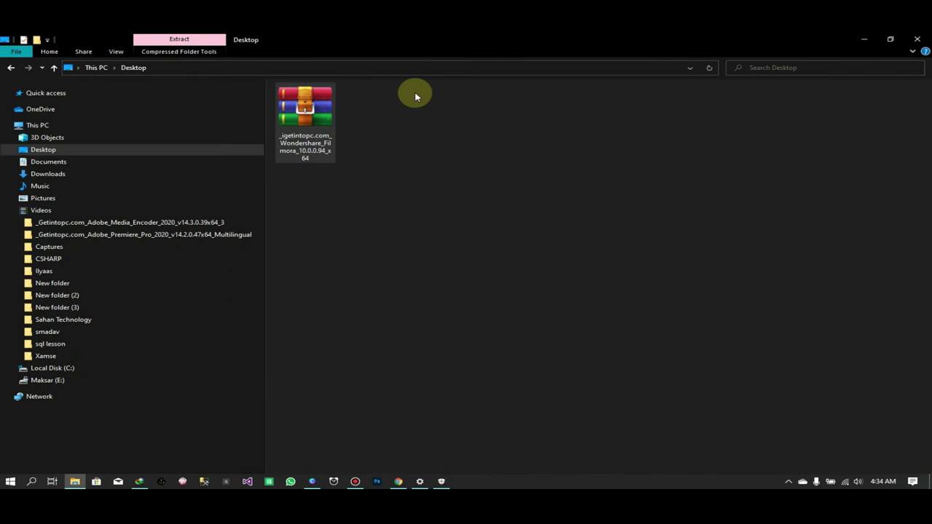
- Extract the Filmora archive onto the Desktop, pasting the copied password when prompted
double_click(317, 118)
right_click(317, 118)
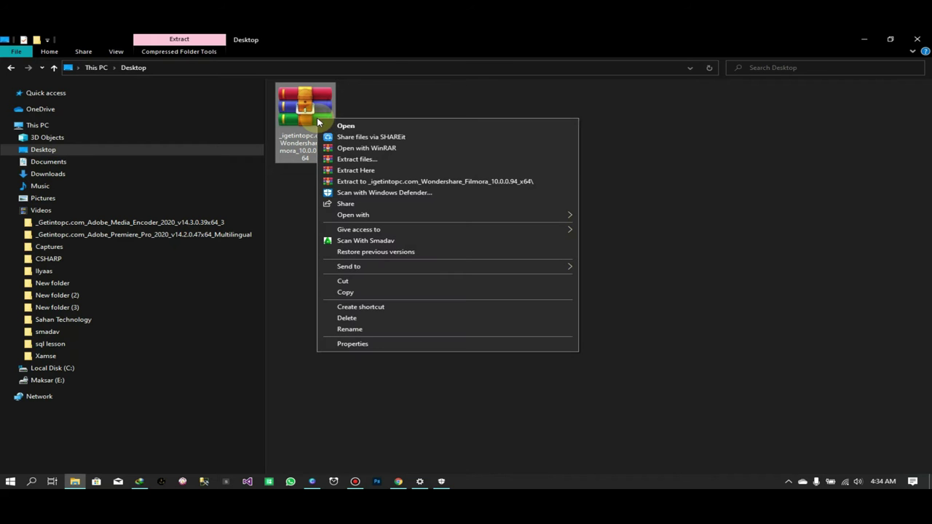
click(362, 171)
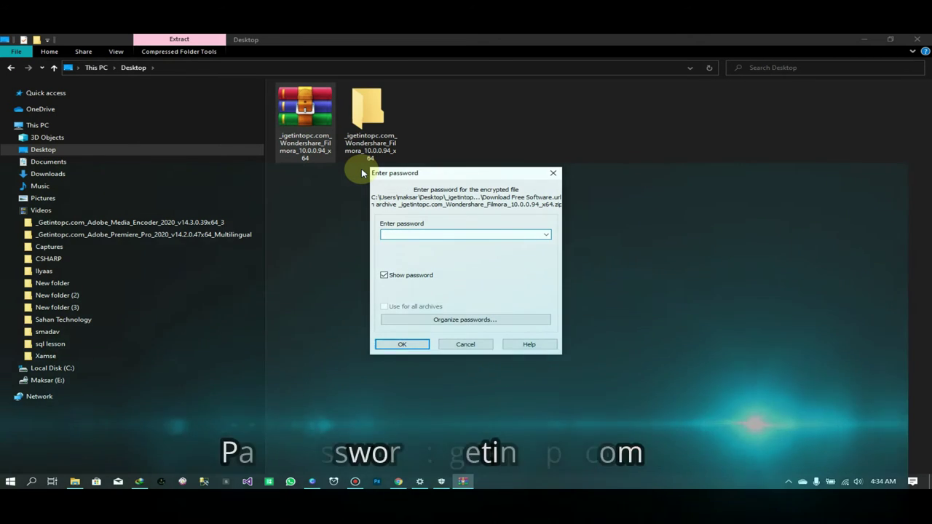
key(ctrl+v)
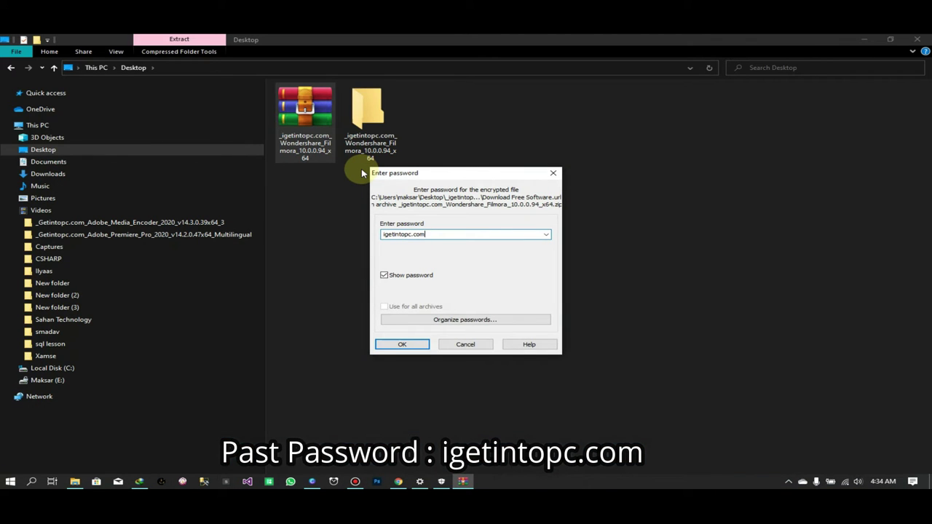
key(Return)
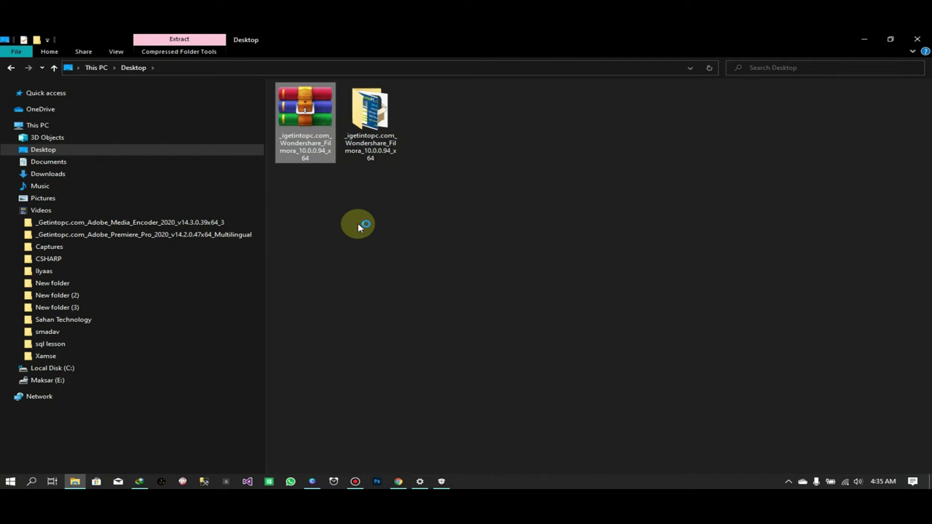
- Open the extracted Filmora folder and run the _igetintopc.com_filmora_64bit_full846 installer
click(322, 195)
click(303, 141)
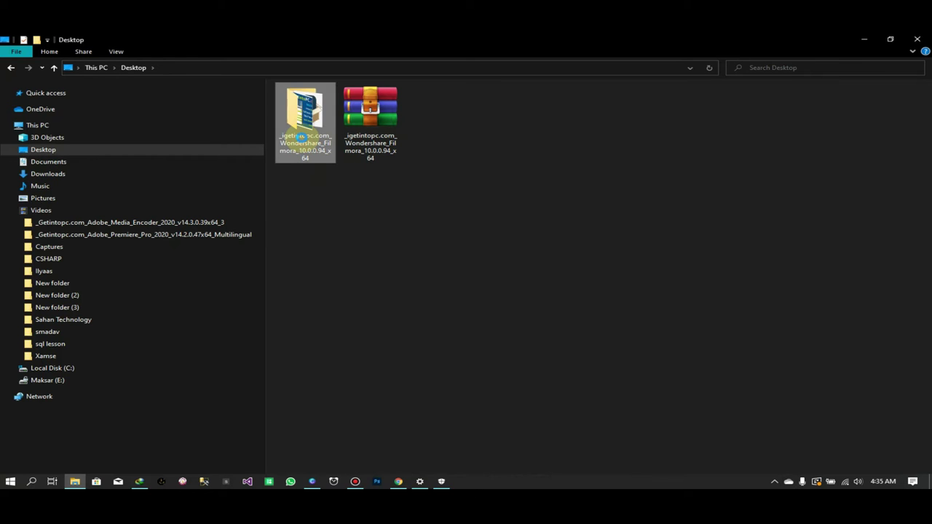
double_click(303, 141)
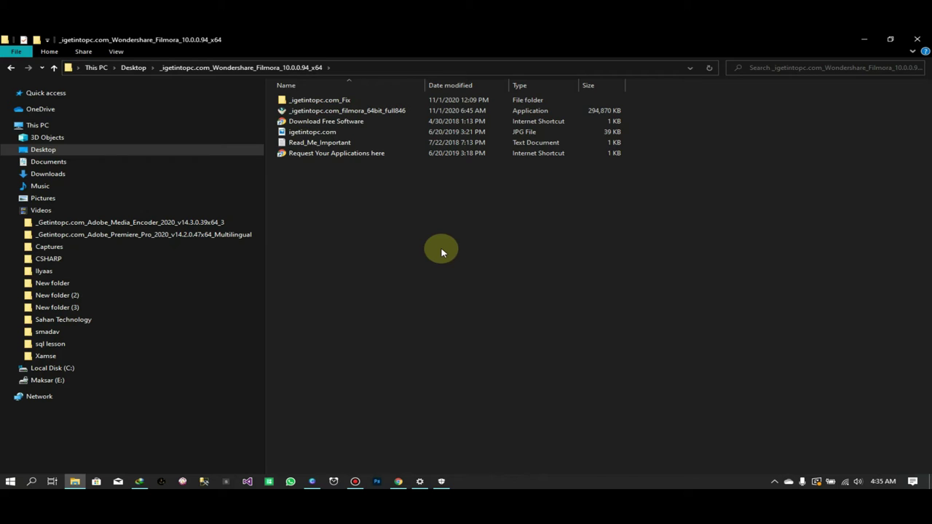
click(324, 114)
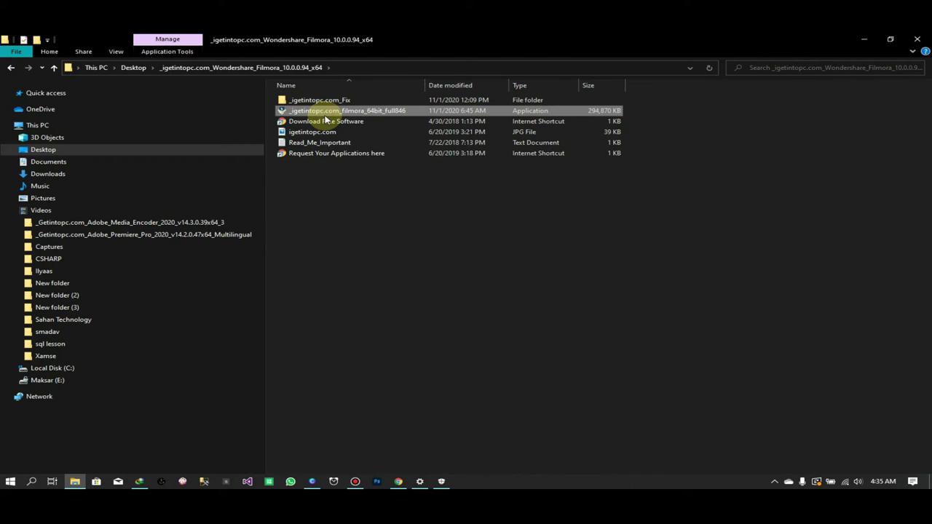
double_click(326, 115)
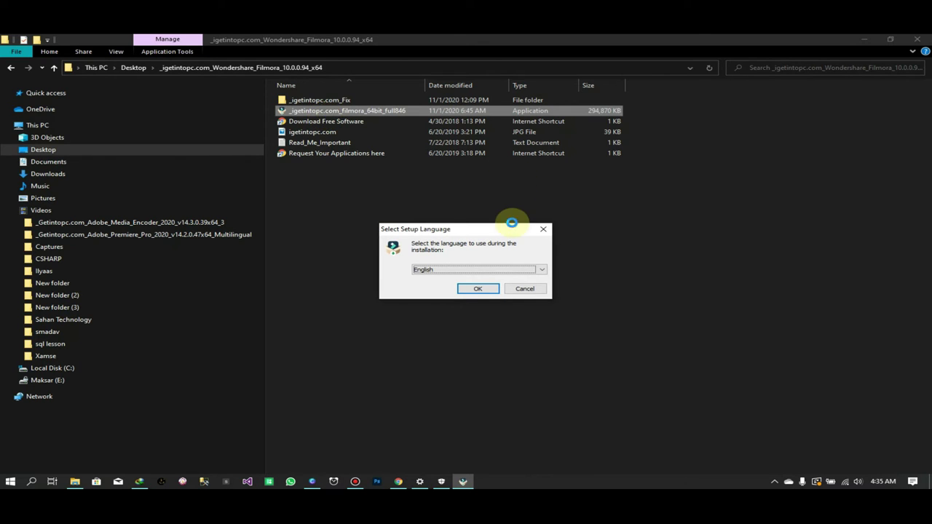
- Choose English as the setup language, pass the welcome page and scroll through the license
click(480, 289)
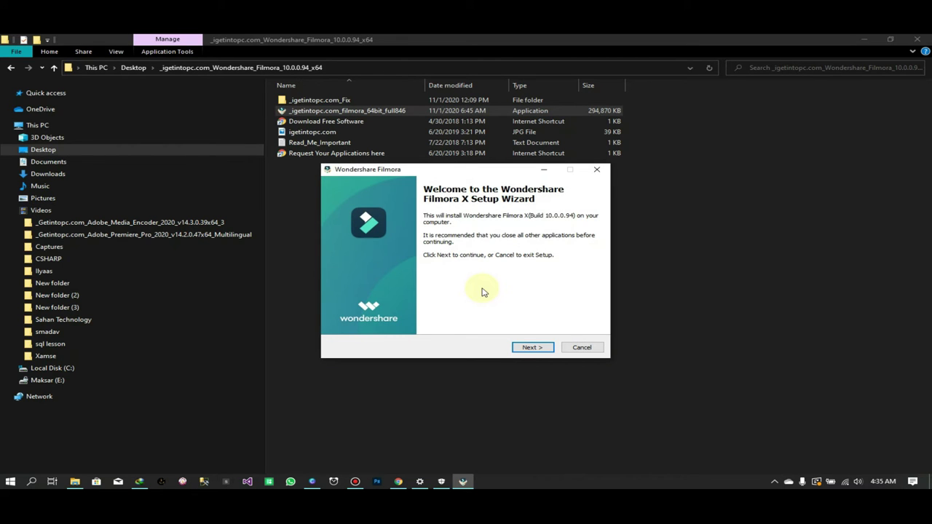
key(Return)
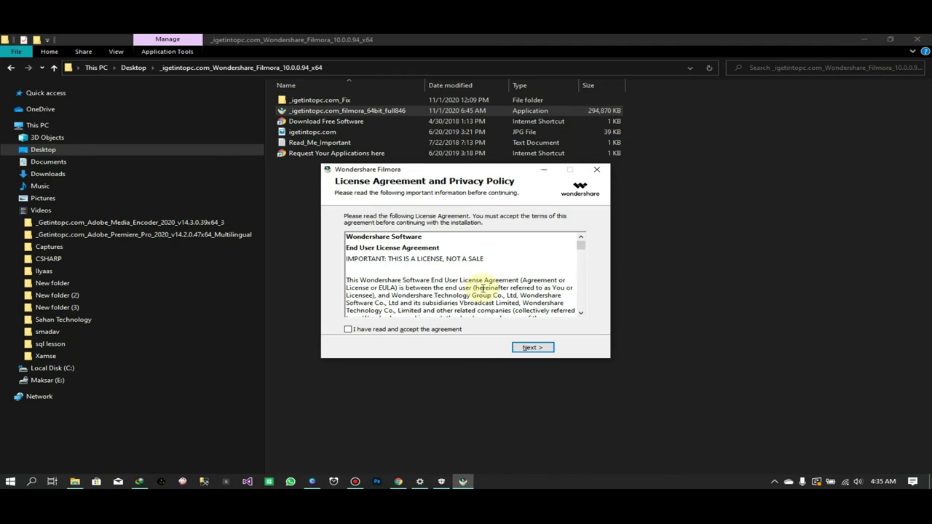
click(581, 248)
scroll(581, 248, down, 3)
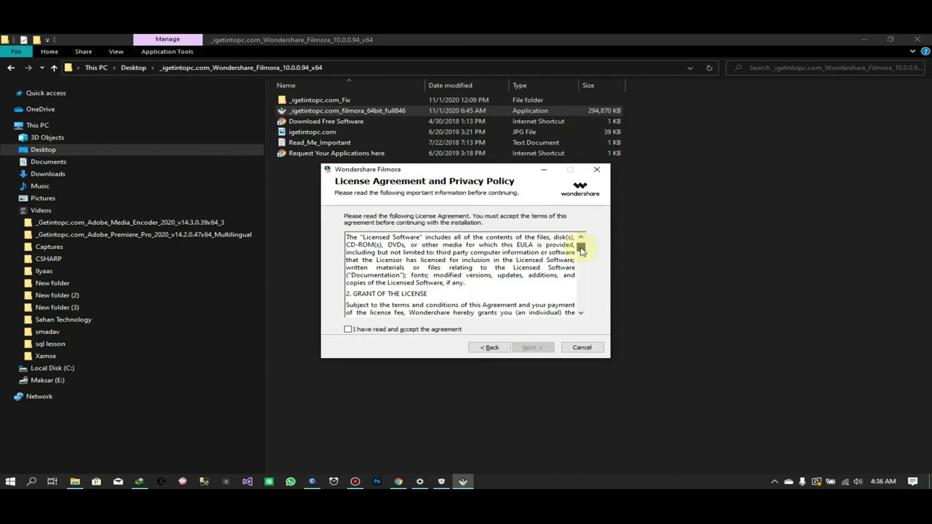
drag(581, 251, 578, 228)
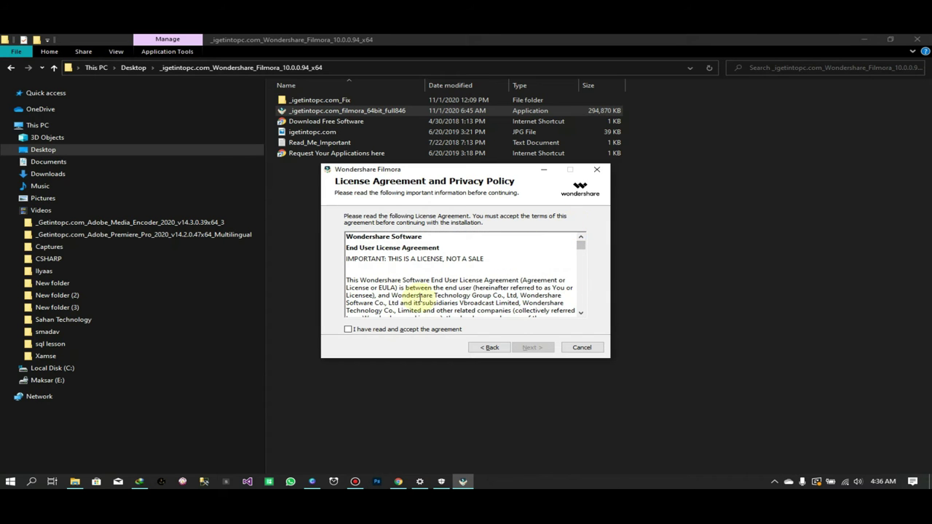
- Accept the license and start installing to the default C:\Program Files\Wondershare\Wondershare Filmora folder
click(374, 331)
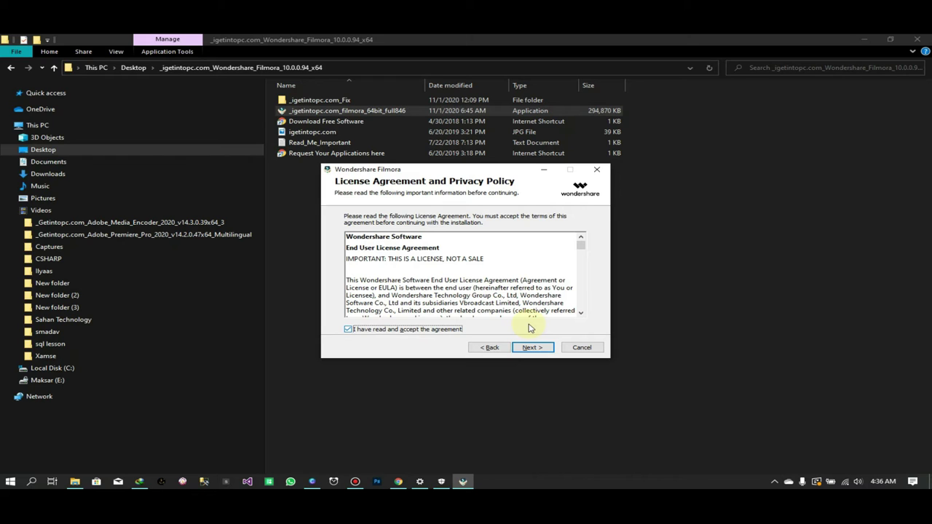
click(535, 348)
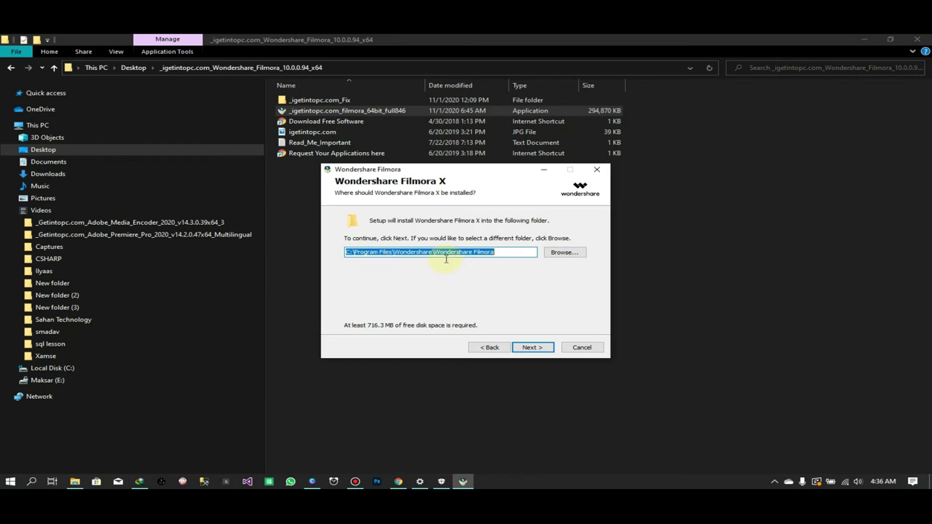
click(534, 347)
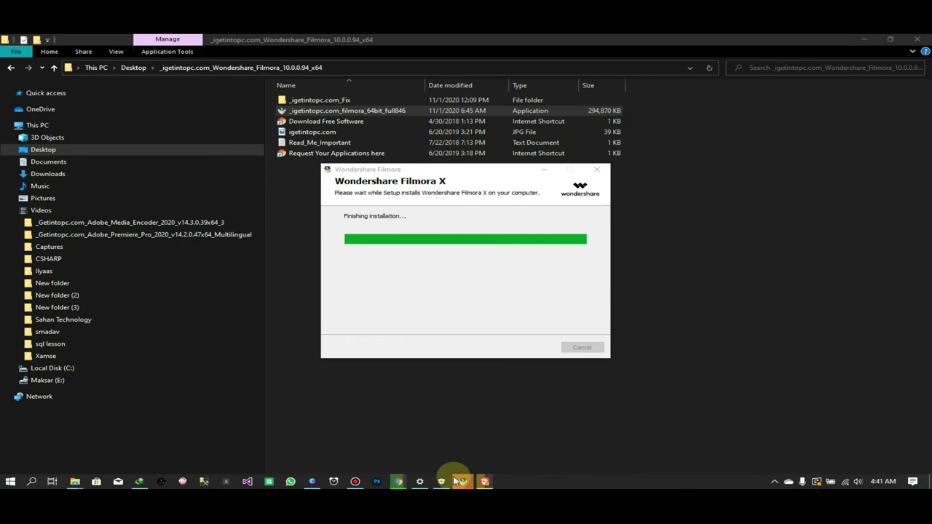
- Wait for Filmora X setup to finish and show its successful-installation page
mouse_move(459, 481)
click(451, 458)
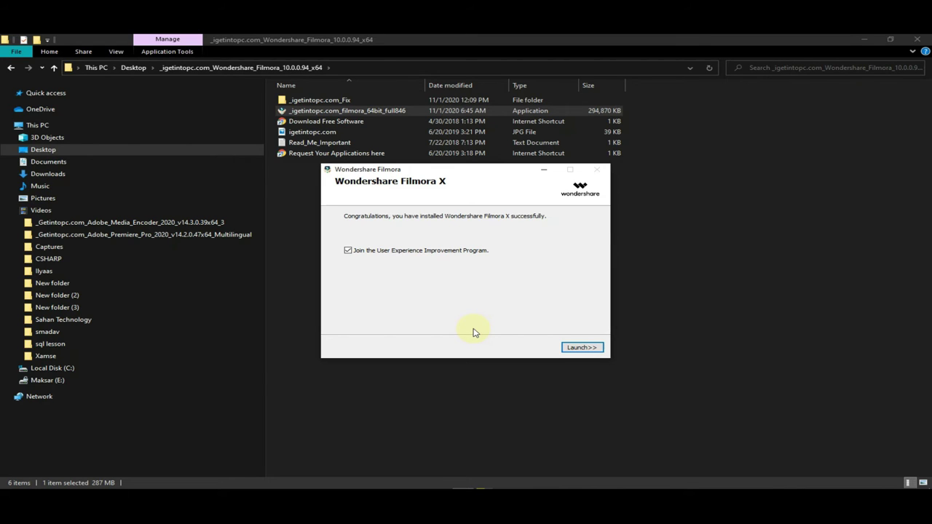
- End the Setup/Uninstall (32 bit) task in Task Manager, then close Task Manager
right_click(539, 482)
click(583, 443)
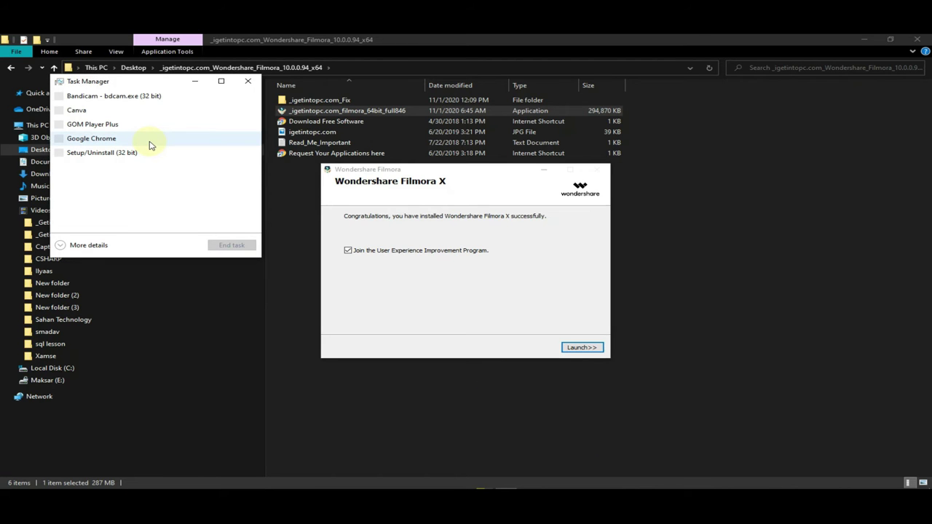
click(148, 154)
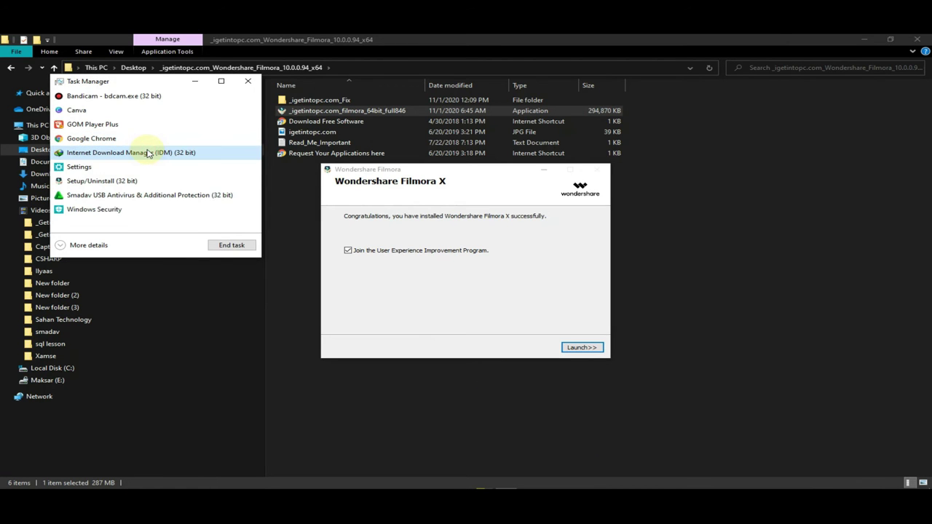
click(117, 185)
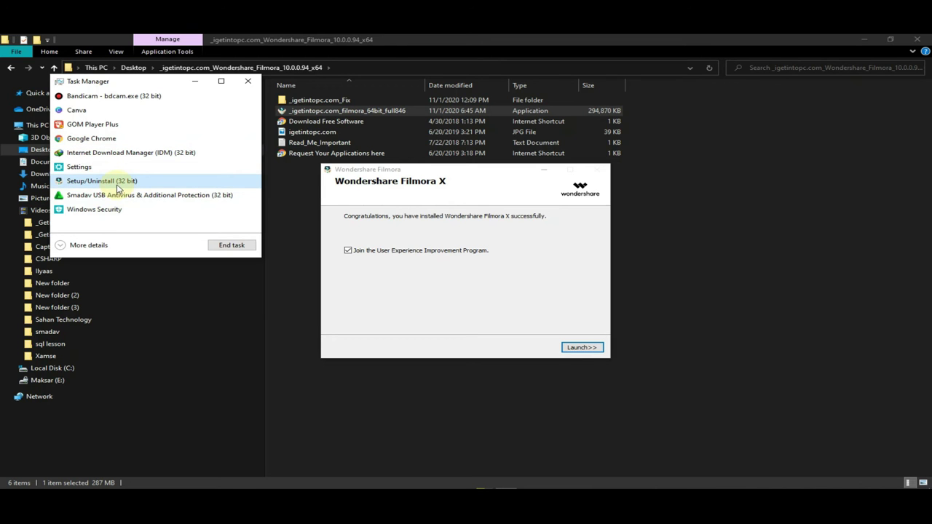
click(235, 249)
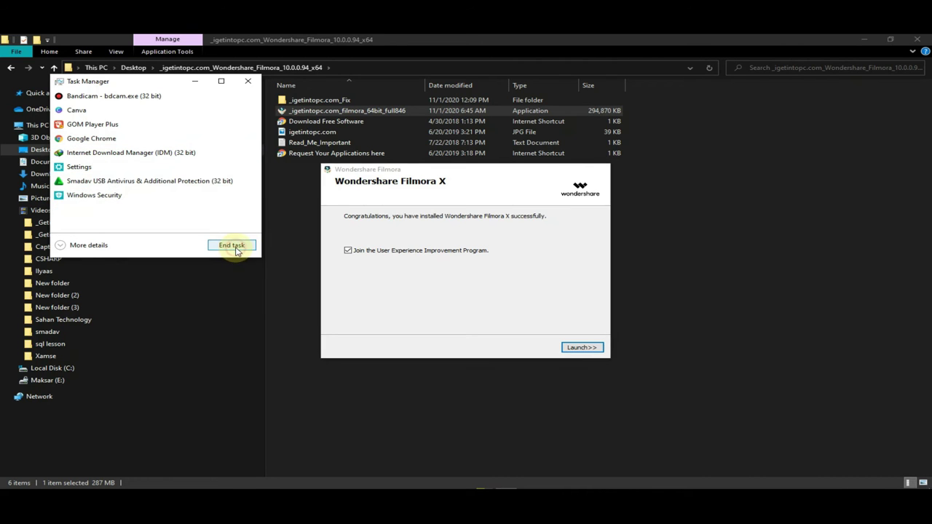
drag(193, 79, 195, 81)
key(alt+F4)
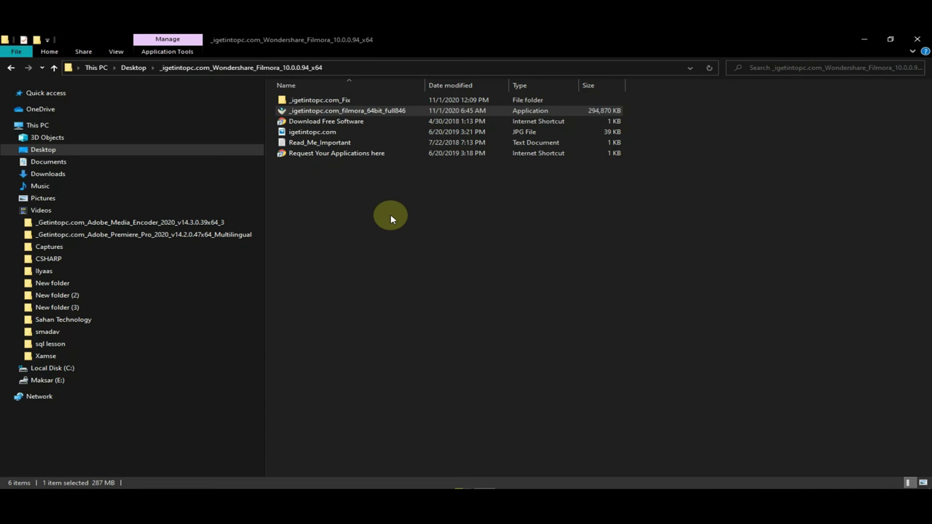
- Open the _igetintopc.com_Fix folder containing Hosts Patcher, LRePacks.dll, Readme and WsAP-Filmora.dll
double_click(324, 102)
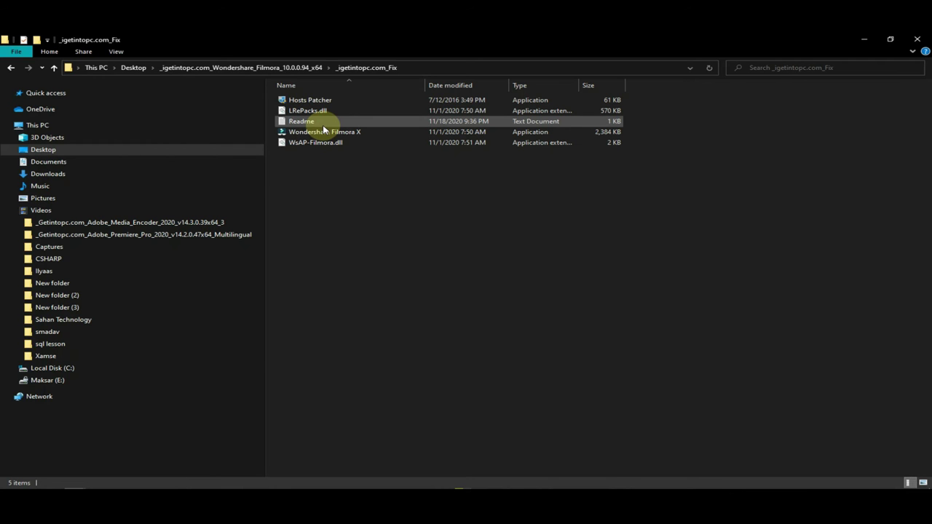
- Read the Fix folder's Readme instructions in Notepad, then return to the file list
double_click(323, 128)
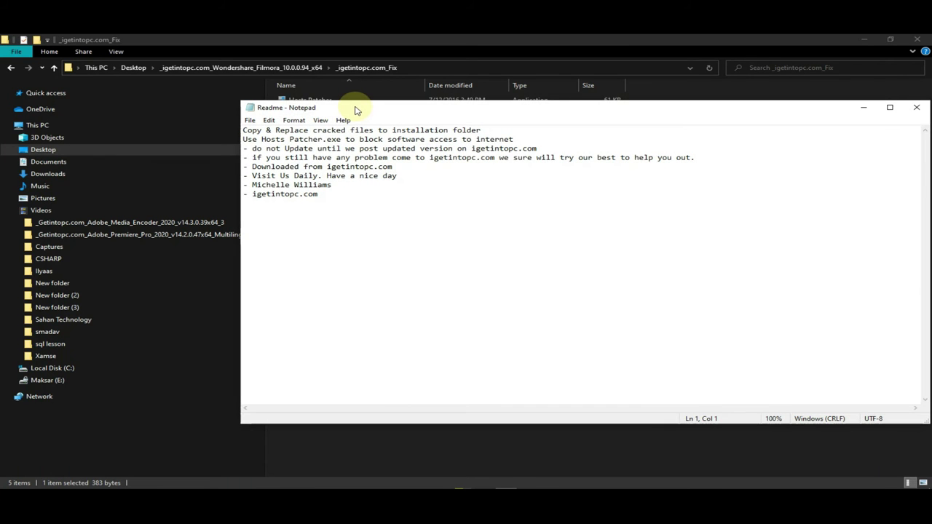
drag(355, 109, 298, 199)
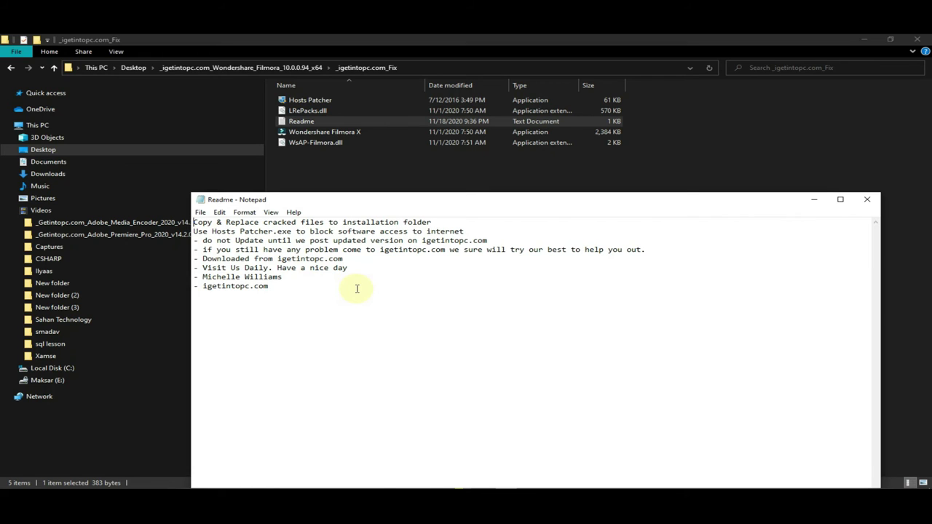
click(332, 175)
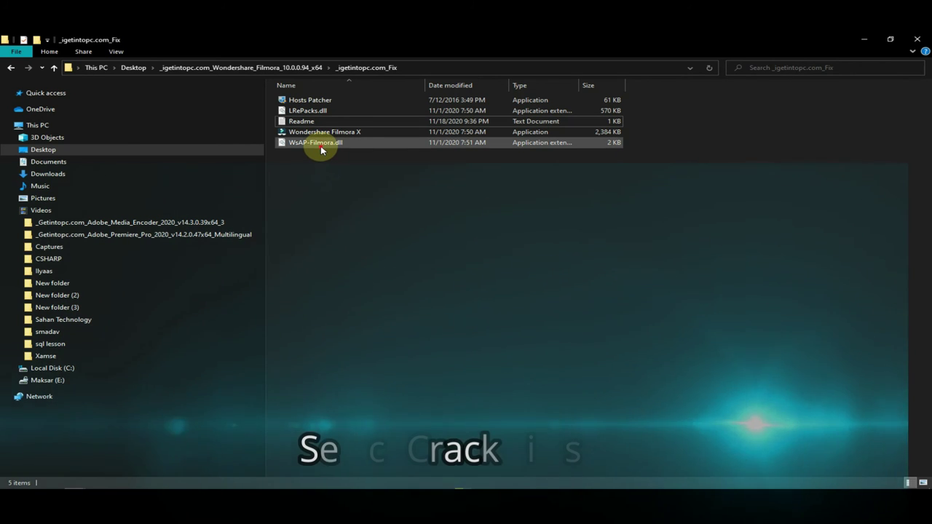
- Select WsAP-Filmora.dll, Wondershare Filmora X and LRePacks.dll together in the Fix folder
click(320, 147)
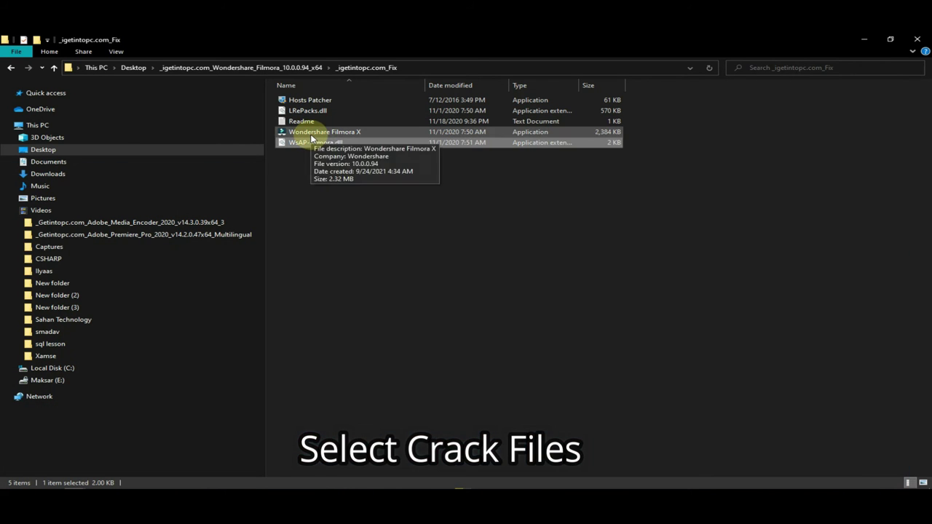
ctrl+click(310, 136)
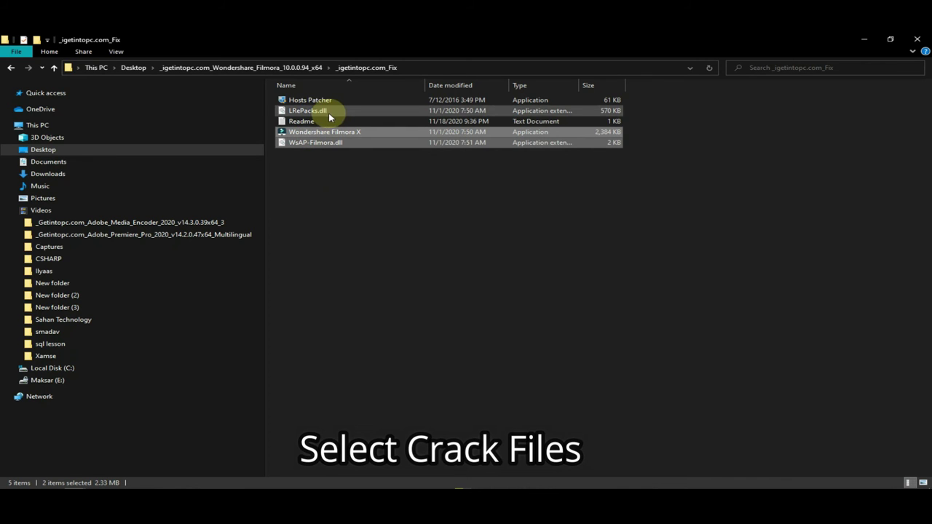
ctrl+click(328, 112)
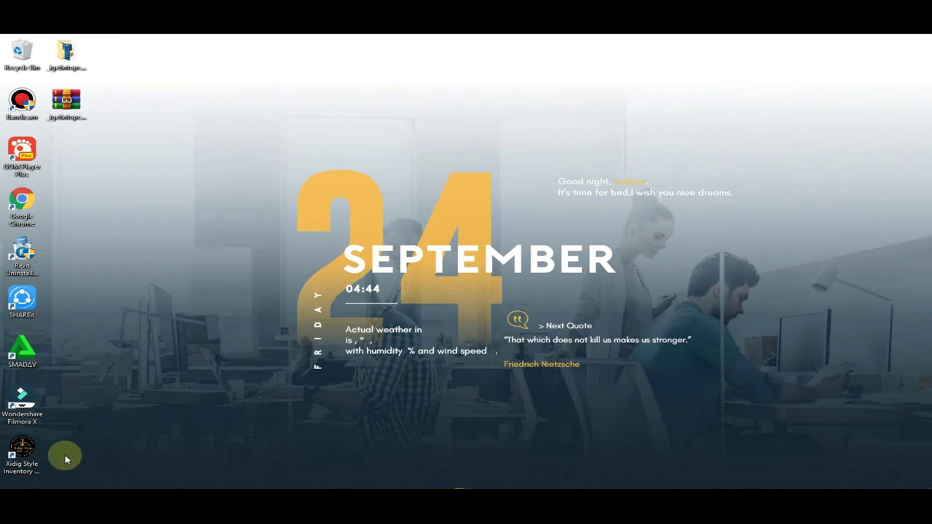
- Paste the Fix files into the Filmora install folder, replacing the two same-named files
right_click(33, 402)
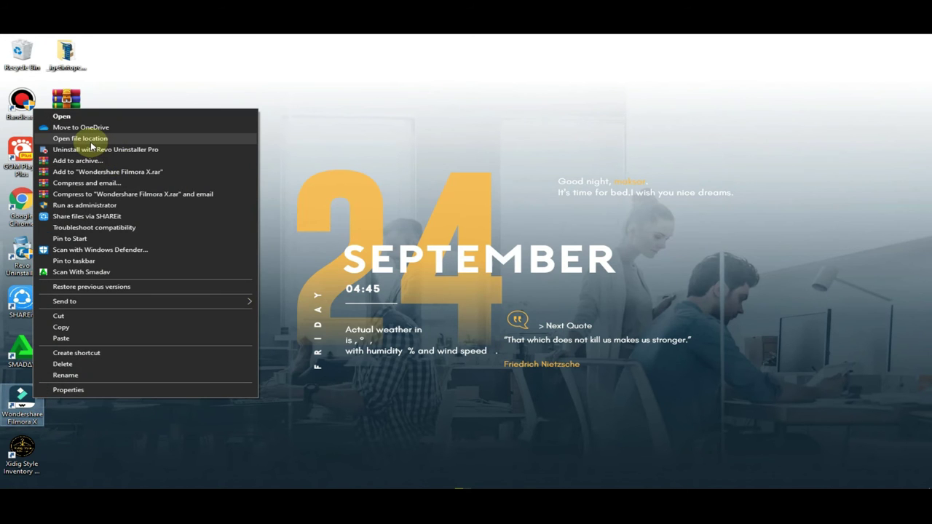
click(89, 140)
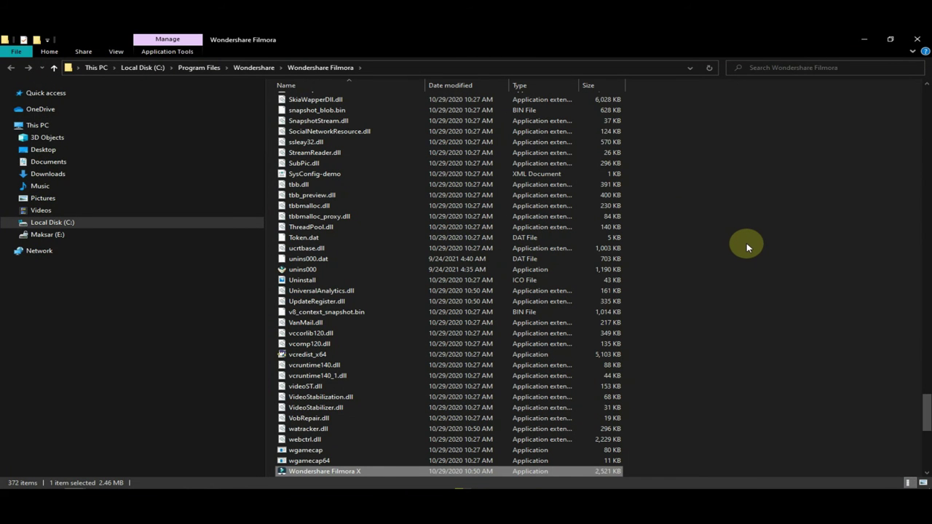
right_click(746, 247)
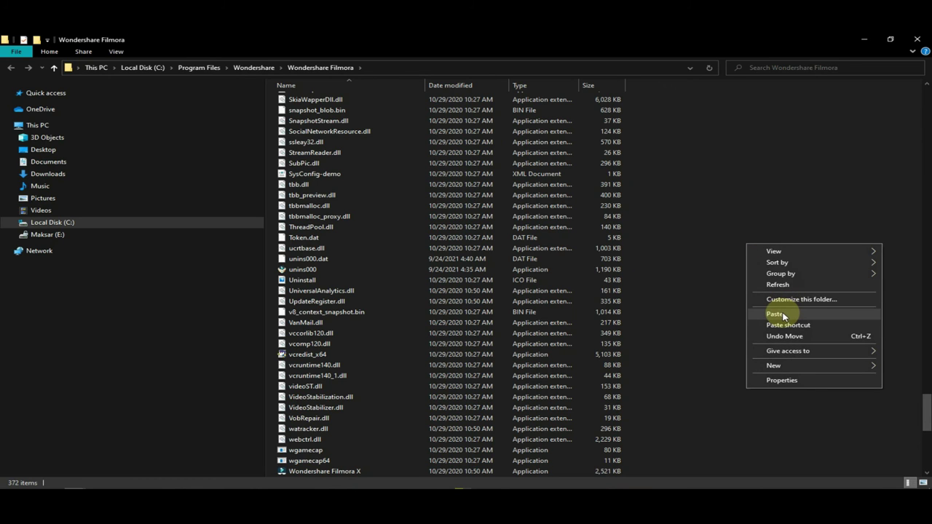
click(775, 313)
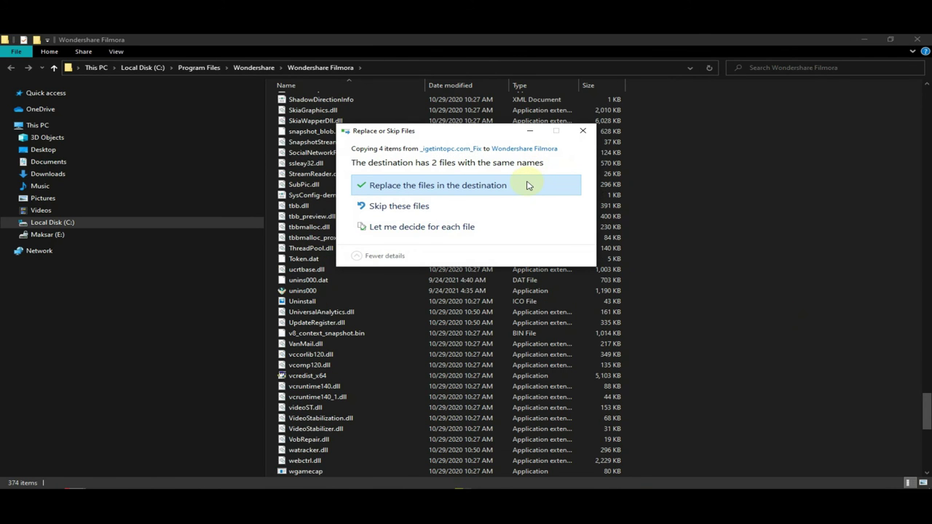
click(528, 185)
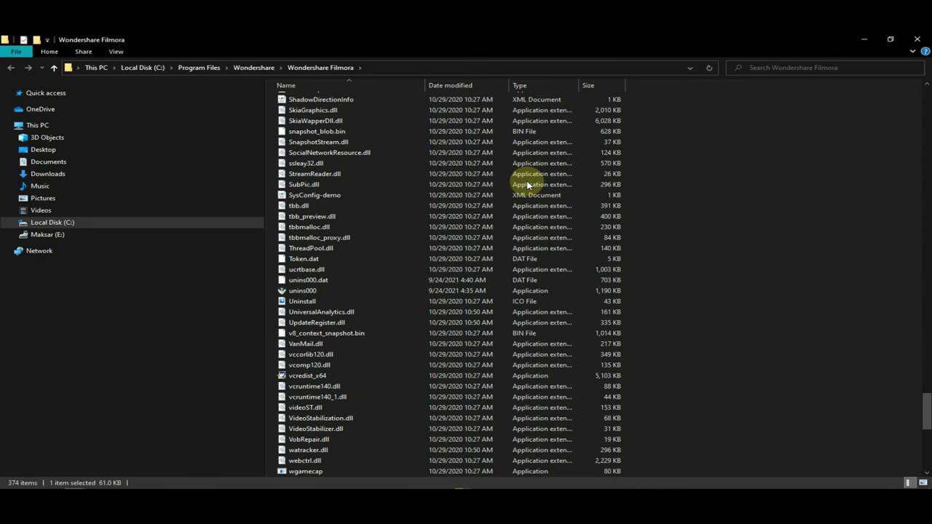
- Close the program folder and launch Wondershare Filmora X from its desktop shortcut
click(917, 39)
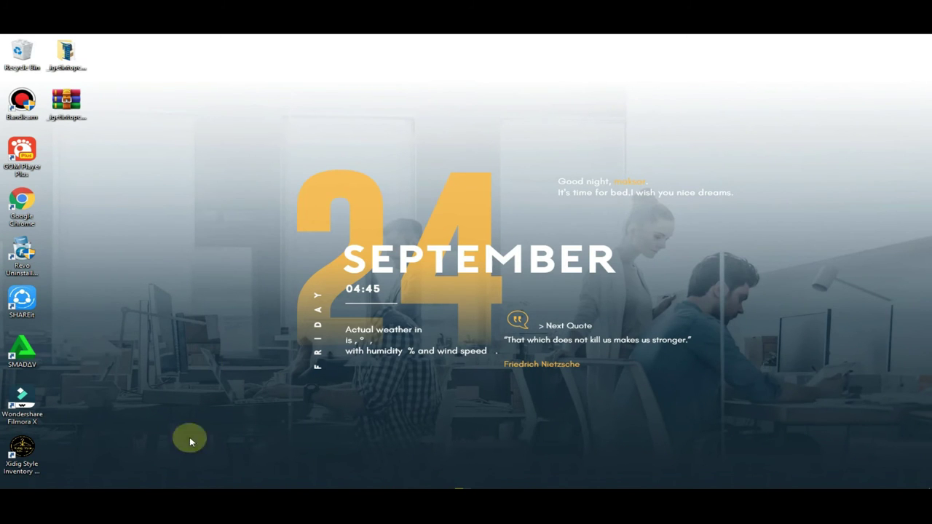
click(32, 405)
double_click(34, 405)
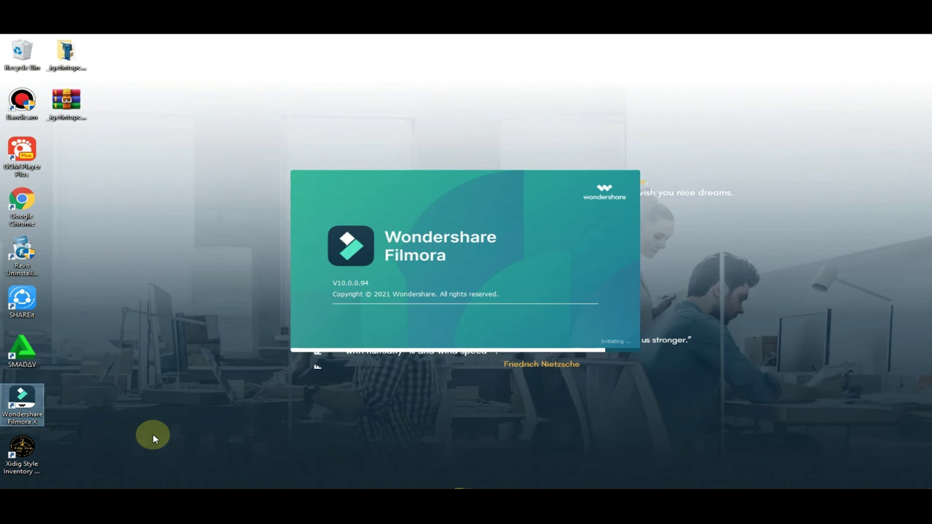